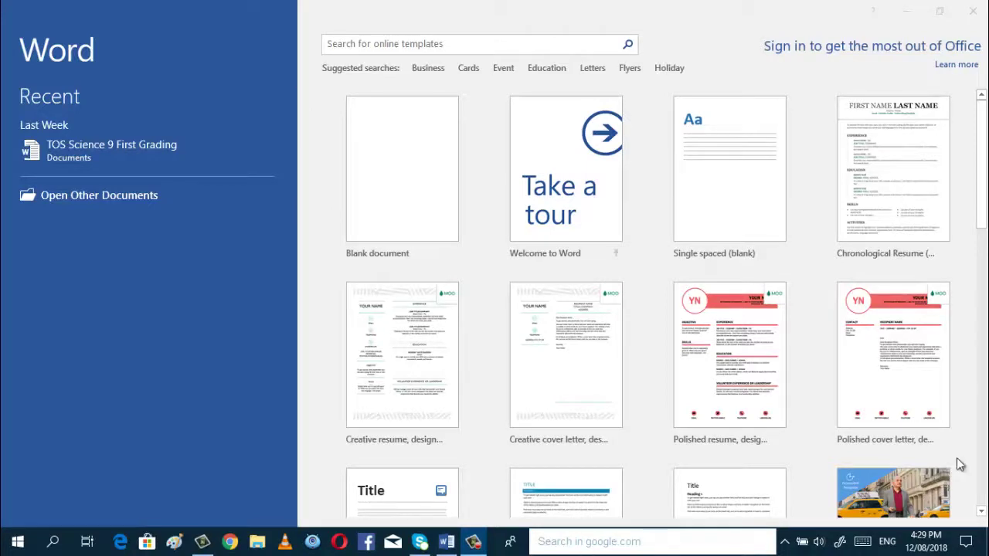
Create a blank document and set its page orientation to Portrait
click(380, 206)
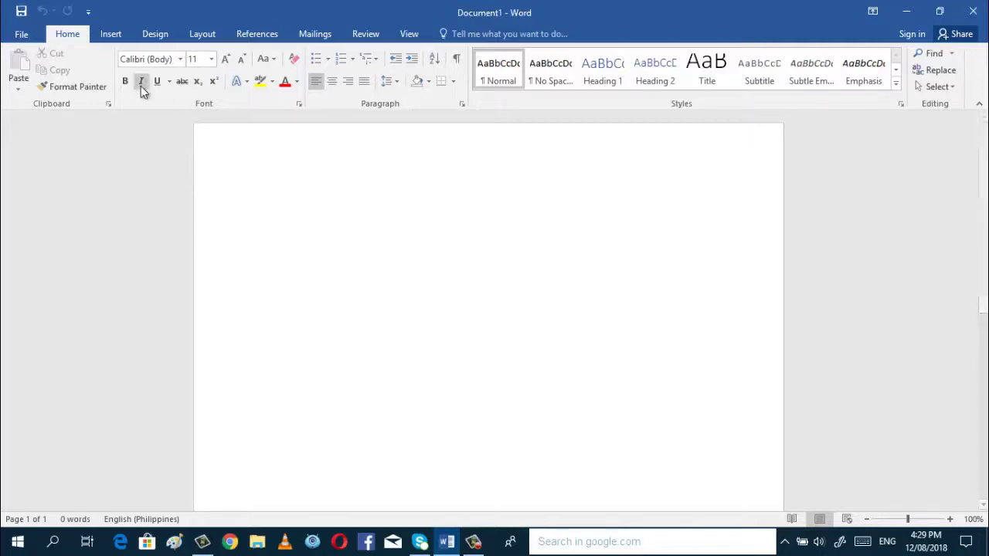
click(203, 34)
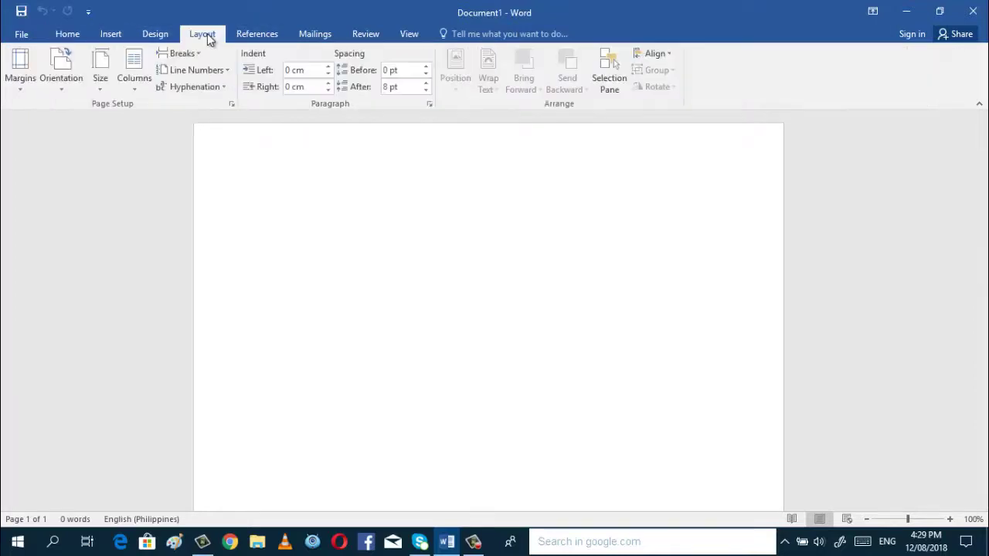
click(58, 88)
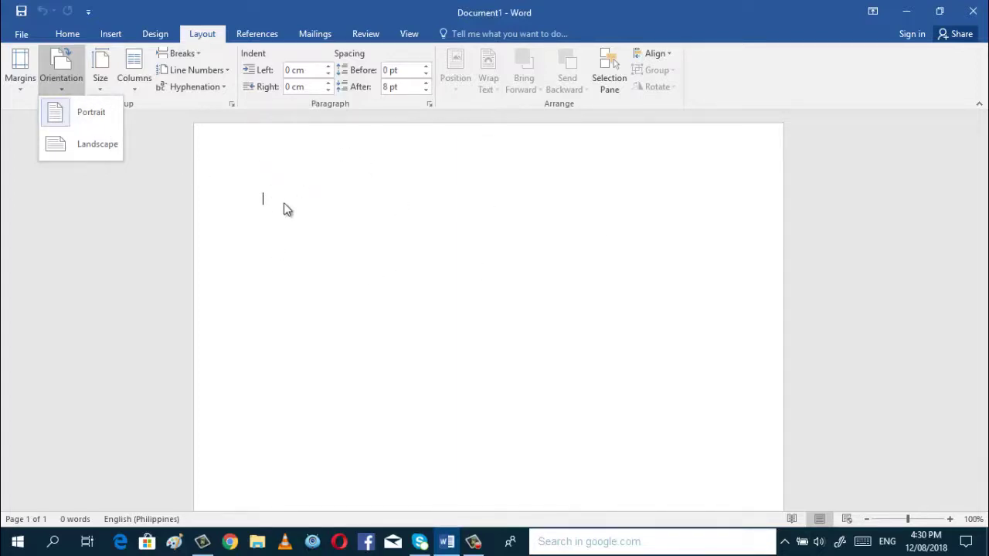
click(63, 115)
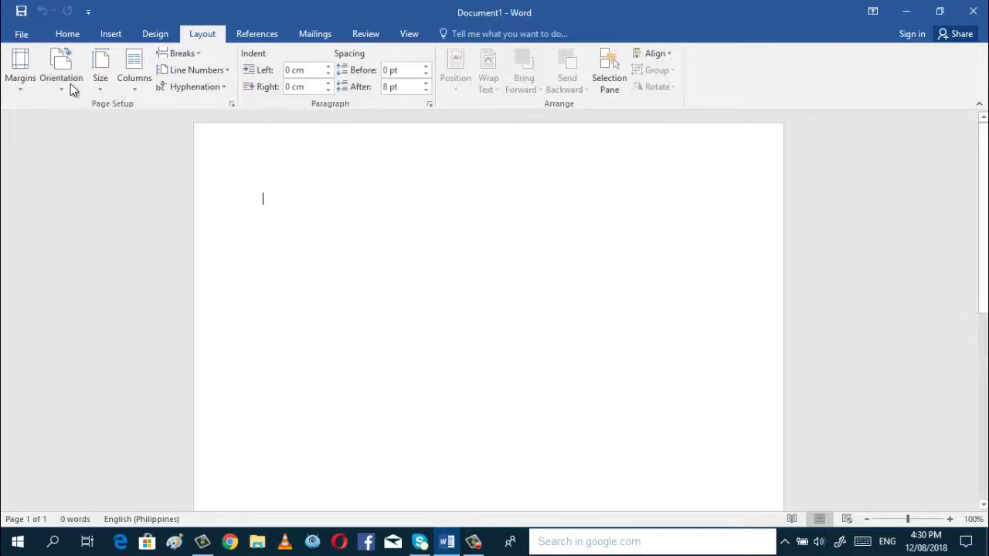
Change the page orientation to Landscape and the paper size to Legal 8 1/2 x 14 in
click(62, 88)
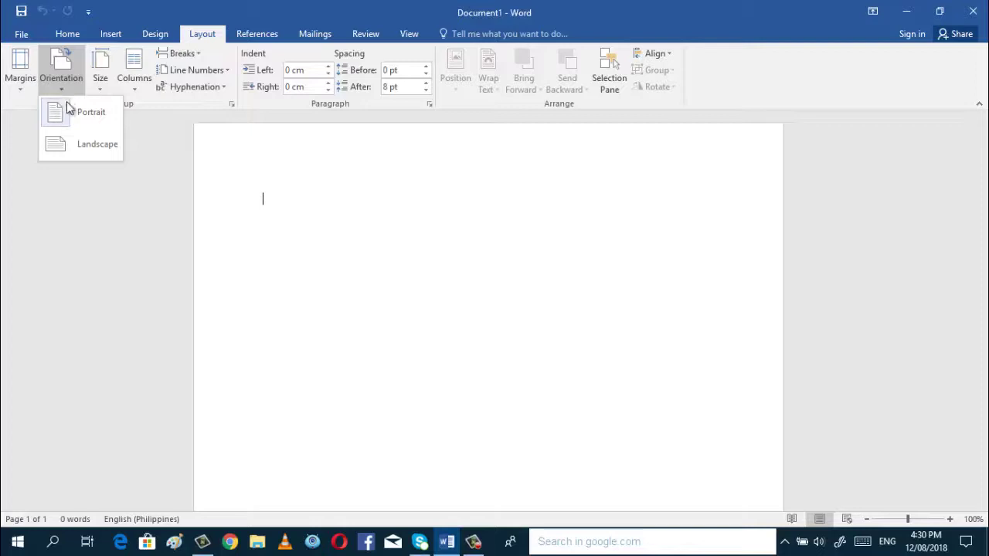
click(70, 145)
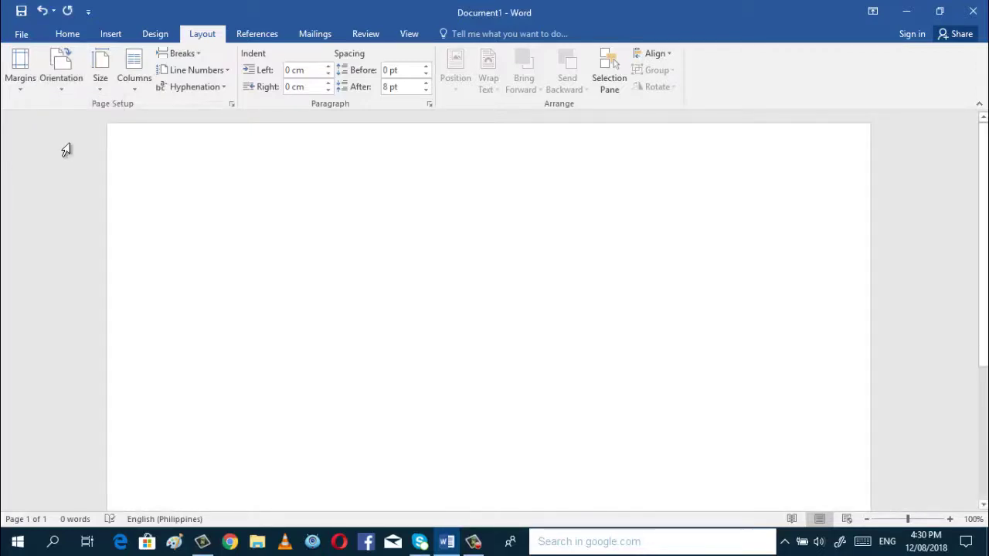
click(99, 77)
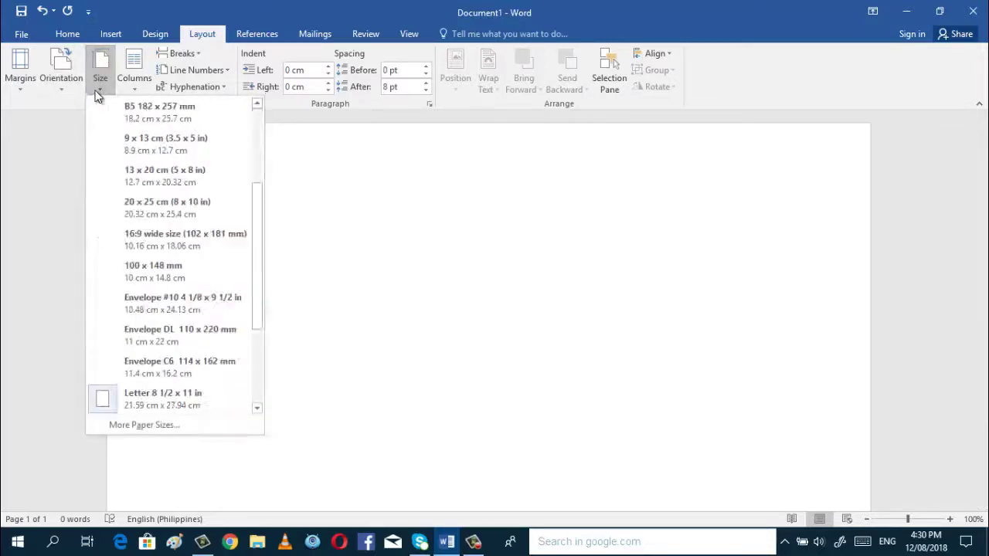
click(258, 408)
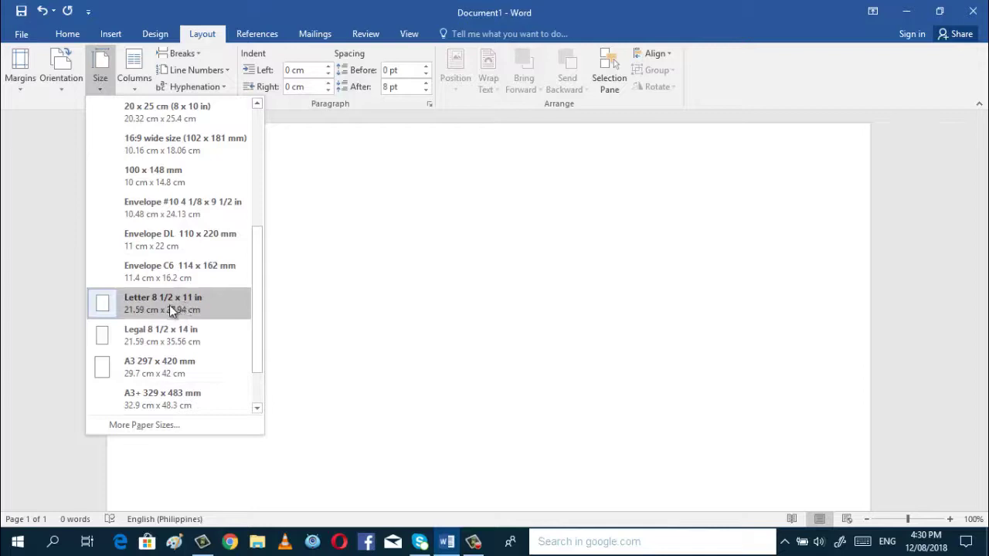
click(144, 340)
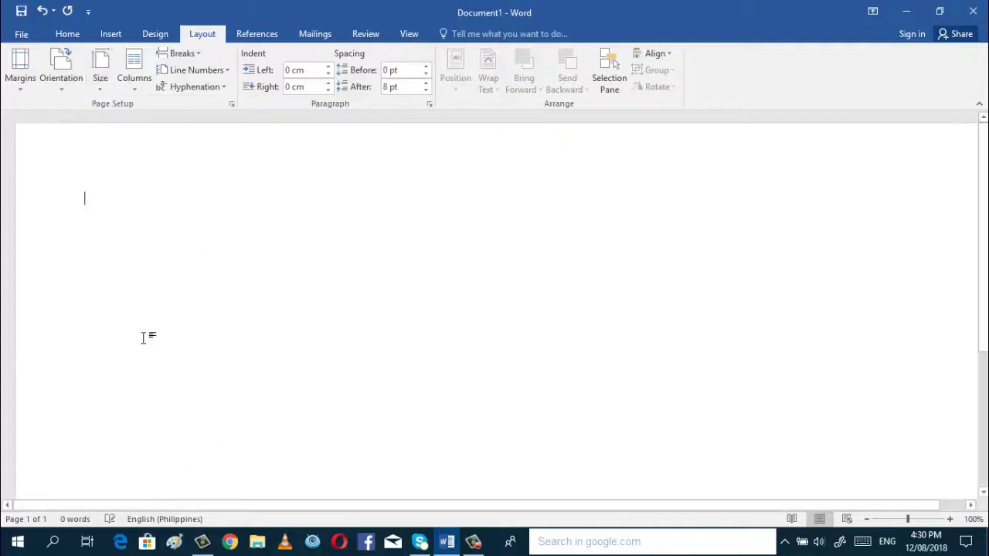
Look through the preset paper sizes and change the document's paper size to A4 210 x 297 mm
click(100, 83)
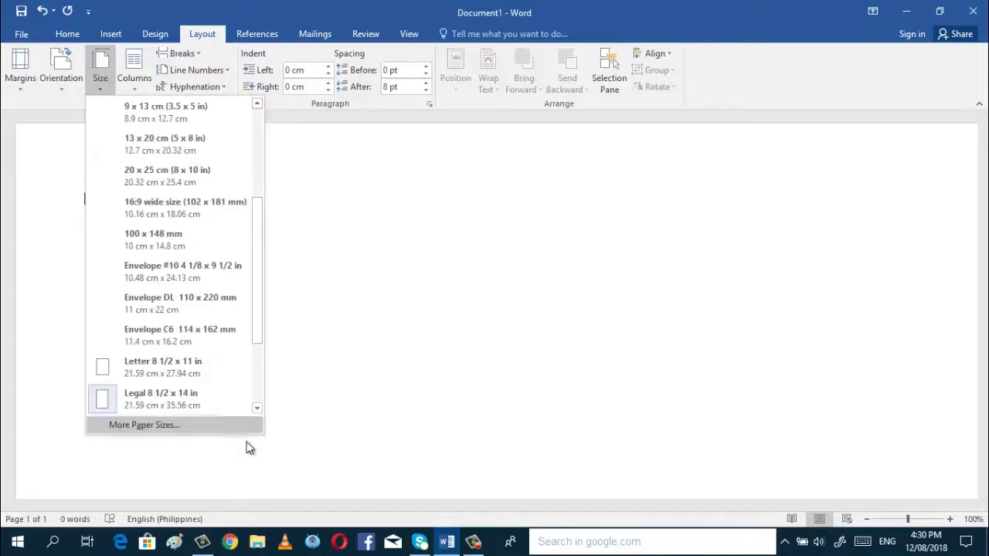
click(258, 408)
click(258, 408)
click(258, 408)
click(257, 407)
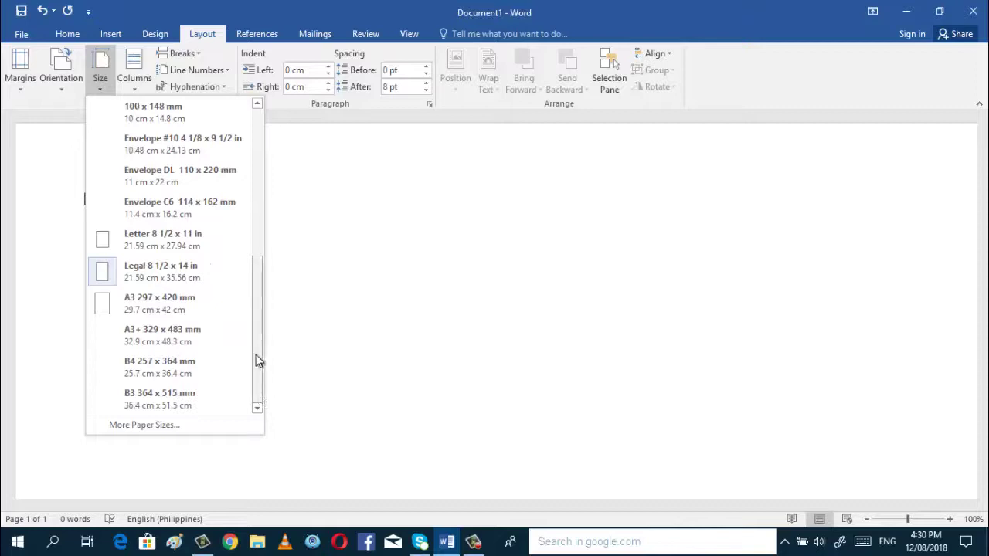
drag(258, 351, 241, 157)
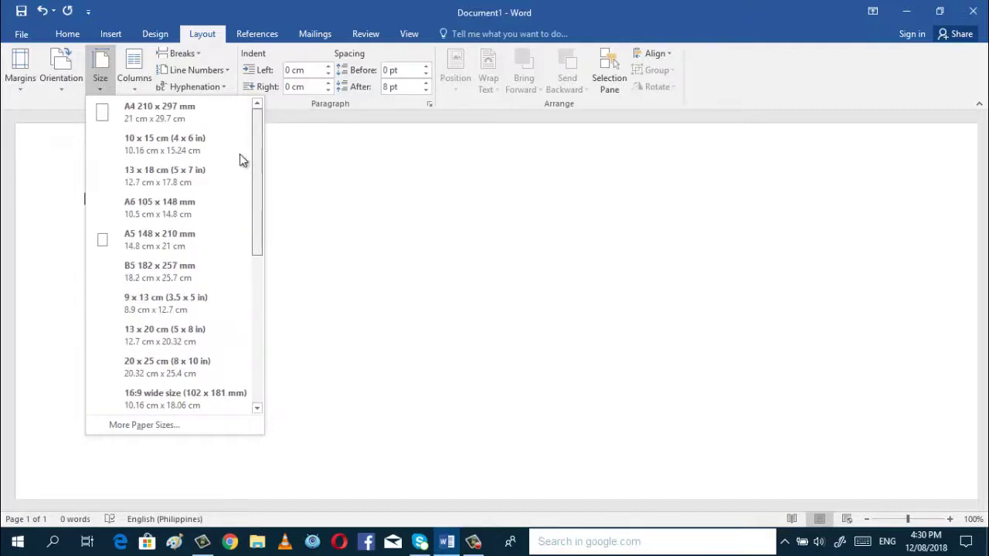
click(151, 106)
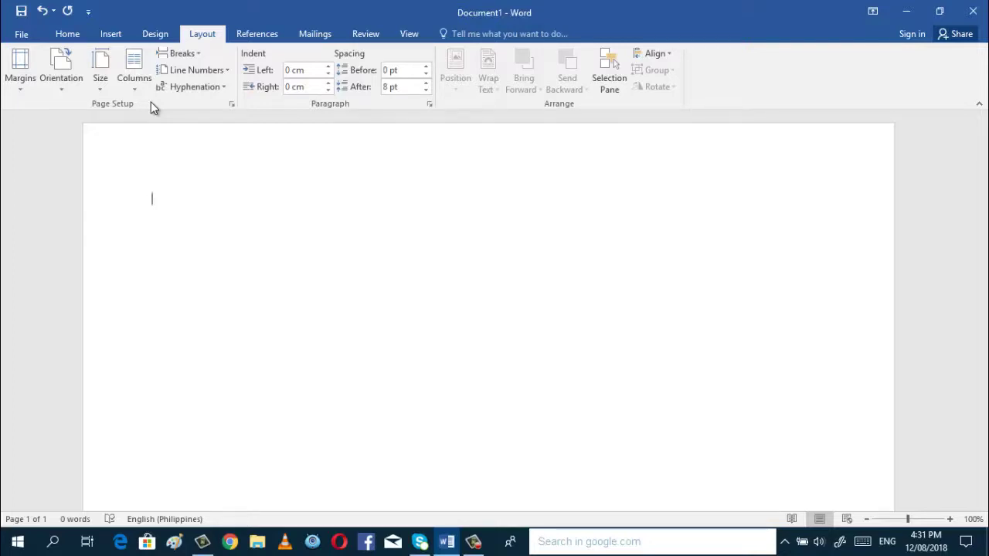
Open the custom paper size settings and set the paper width to 8.5 in
click(102, 88)
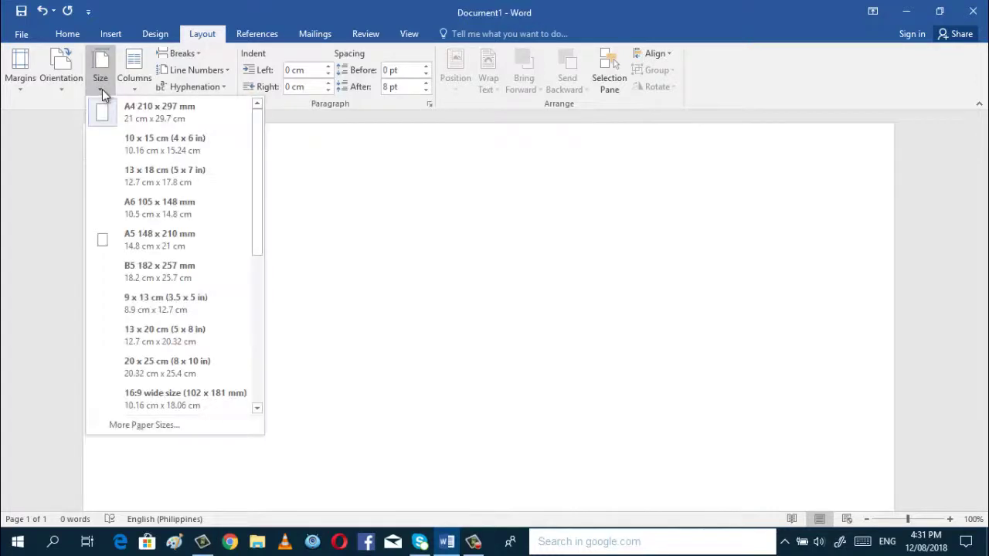
click(149, 424)
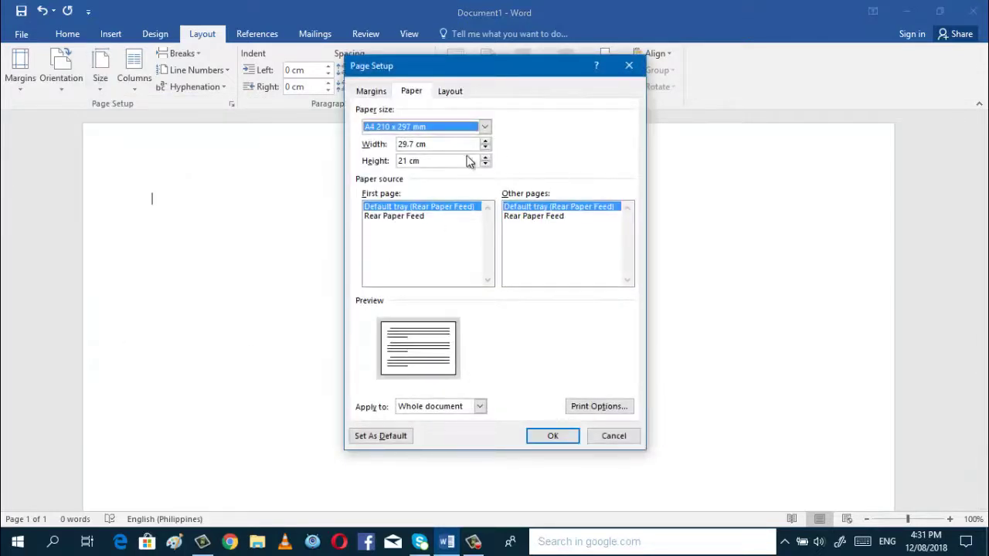
click(422, 160)
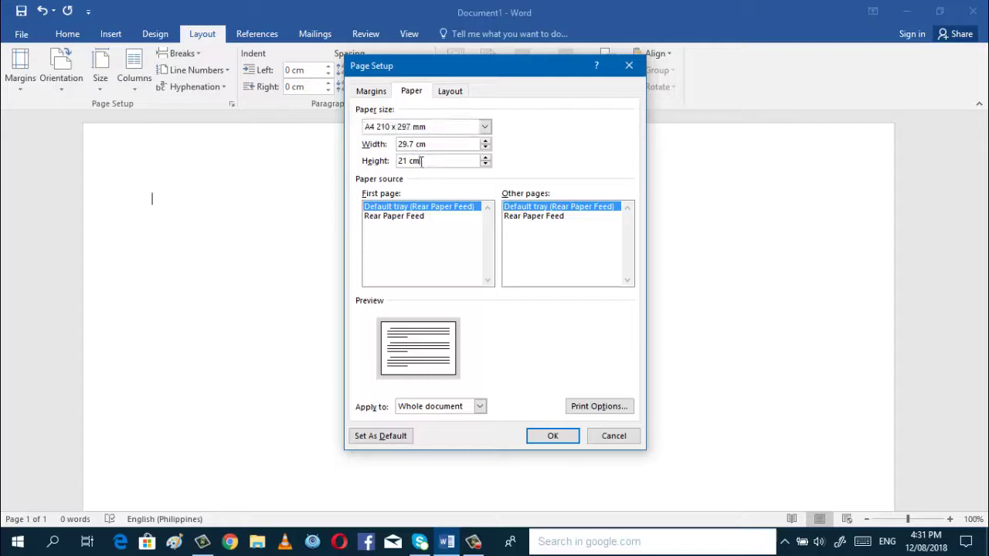
click(434, 145)
key(BackSpace)
key(BackSpace)
key(BackSpace)
key(BackSpace)
key(BackSpace)
key(BackSpace)
key(BackSpace)
text(8.5 in)
Set the paper height to 13 in and apply the custom size, letting the program fix the margins outside the printable area
click(424, 162)
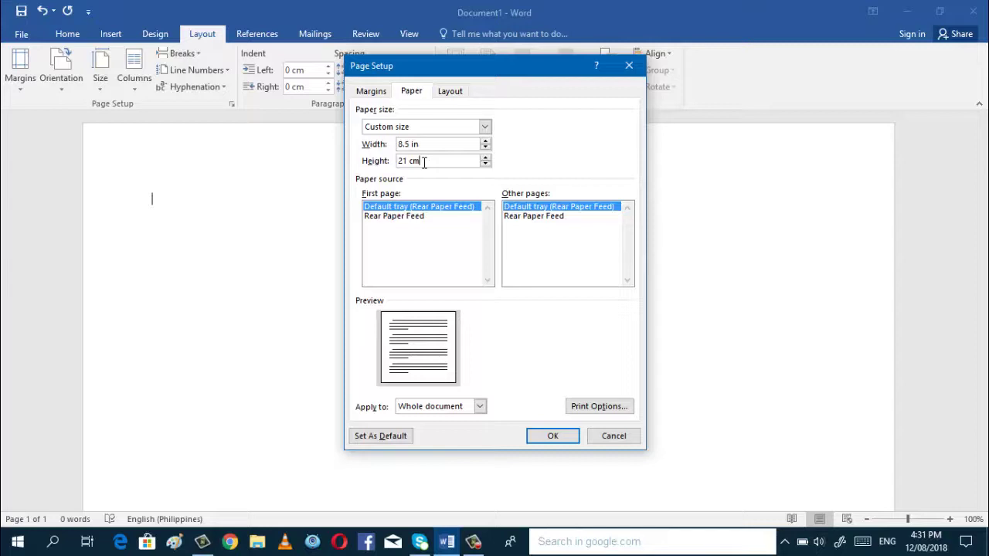
key(BackSpace)
key(BackSpace)
key(BackSpace)
key(BackSpace)
key(BackSpace)
text(13 in)
click(555, 439)
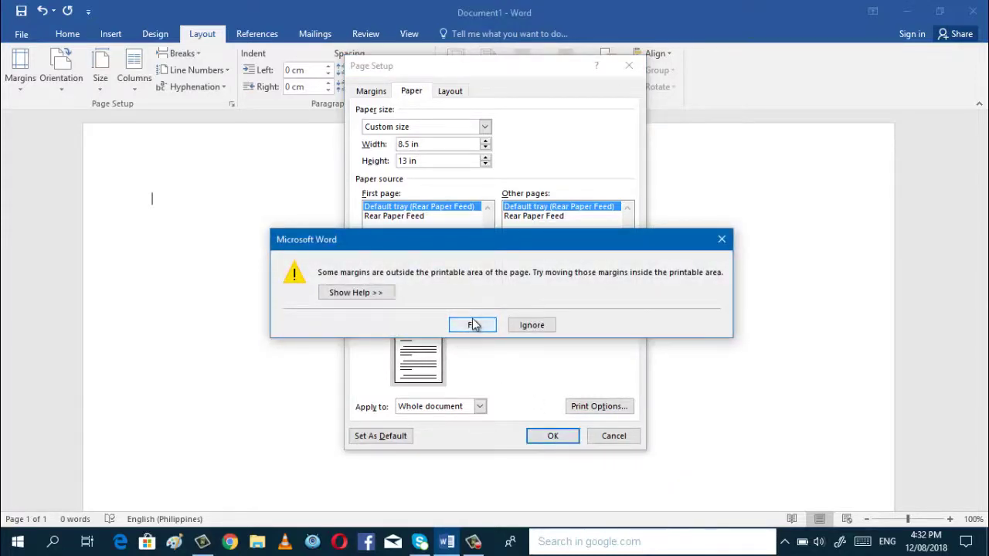
click(475, 325)
click(554, 439)
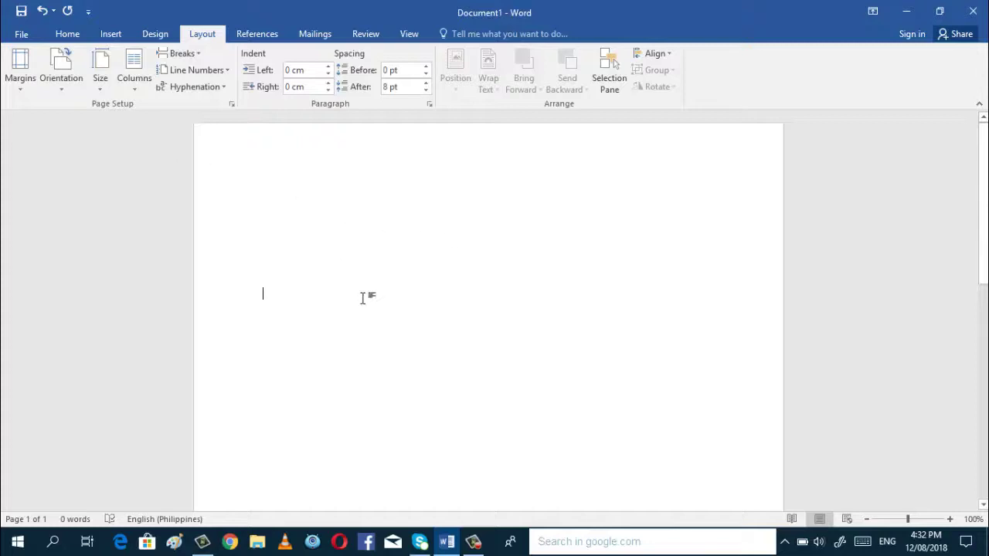
click(58, 90)
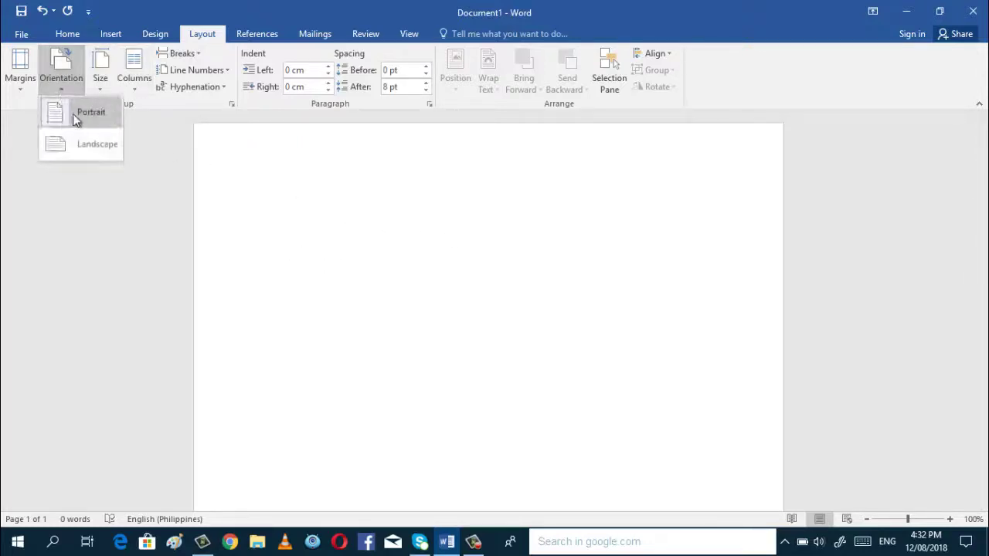
click(106, 156)
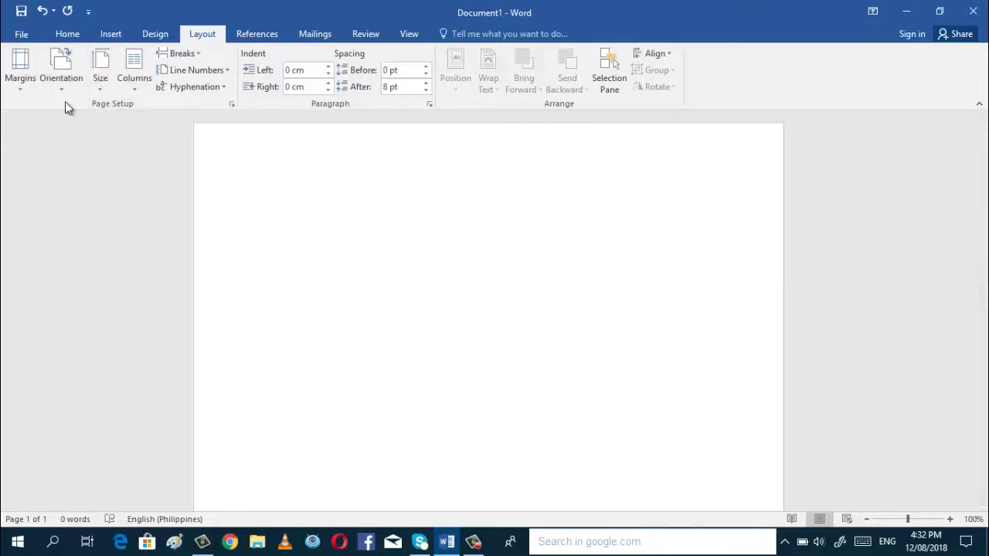
Apply the Normal margin preset of 2.54 cm on all sides
click(21, 77)
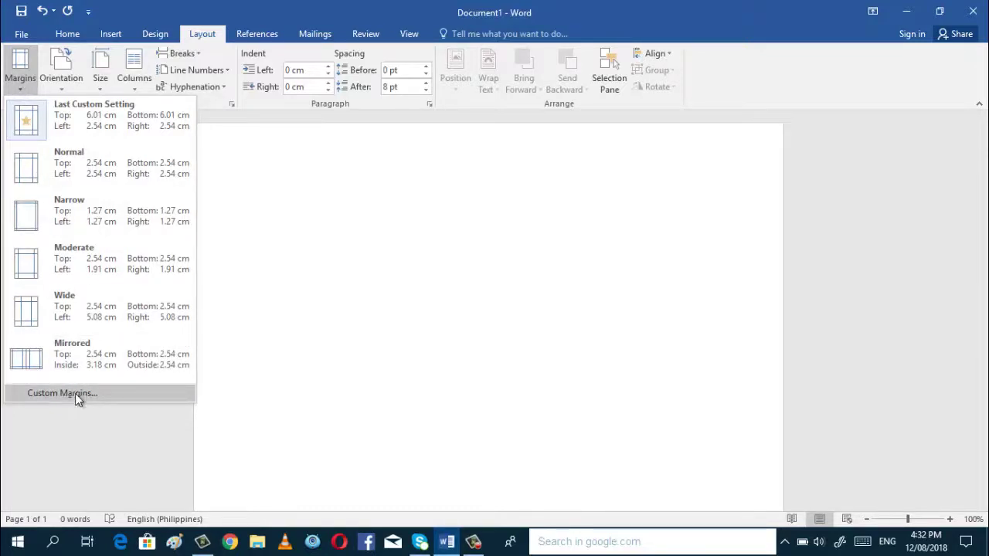
click(111, 174)
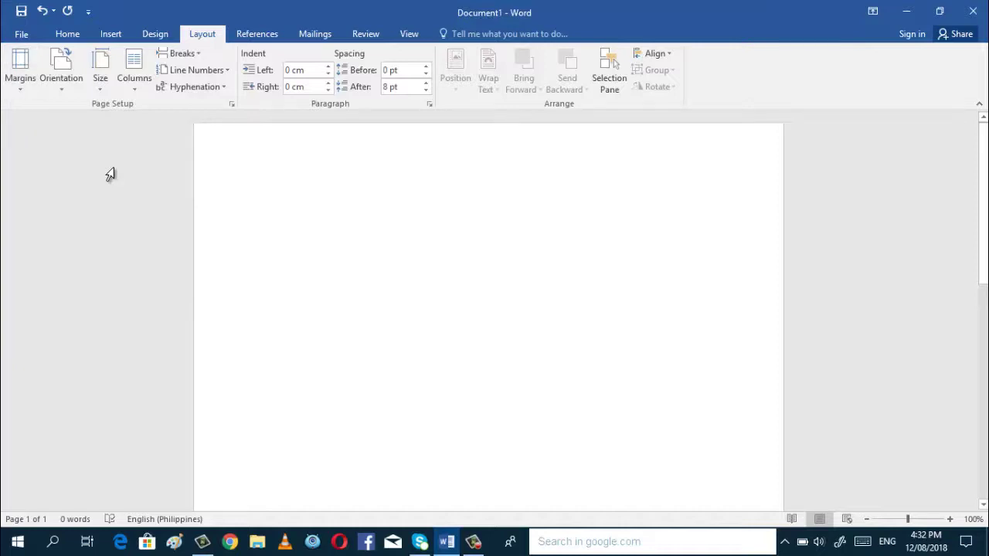
click(20, 85)
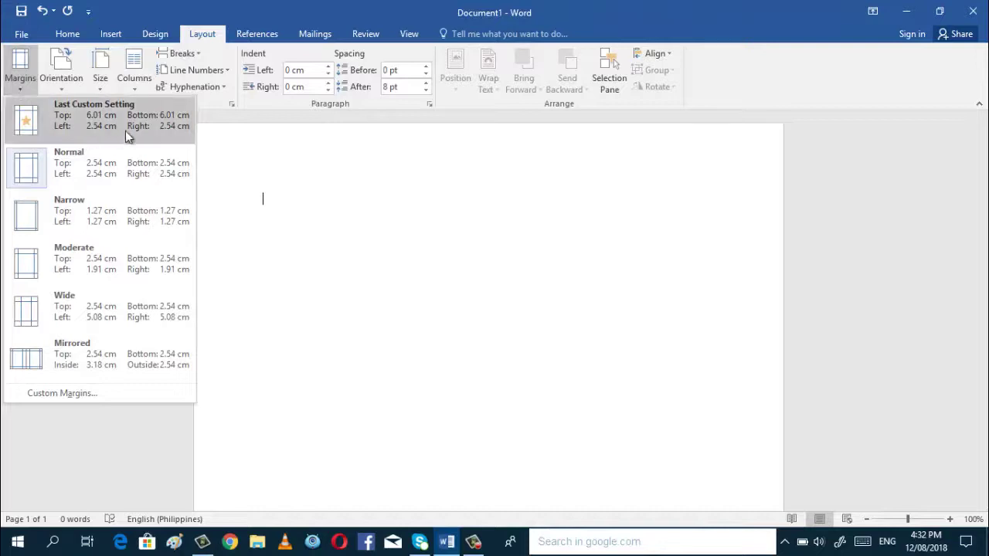
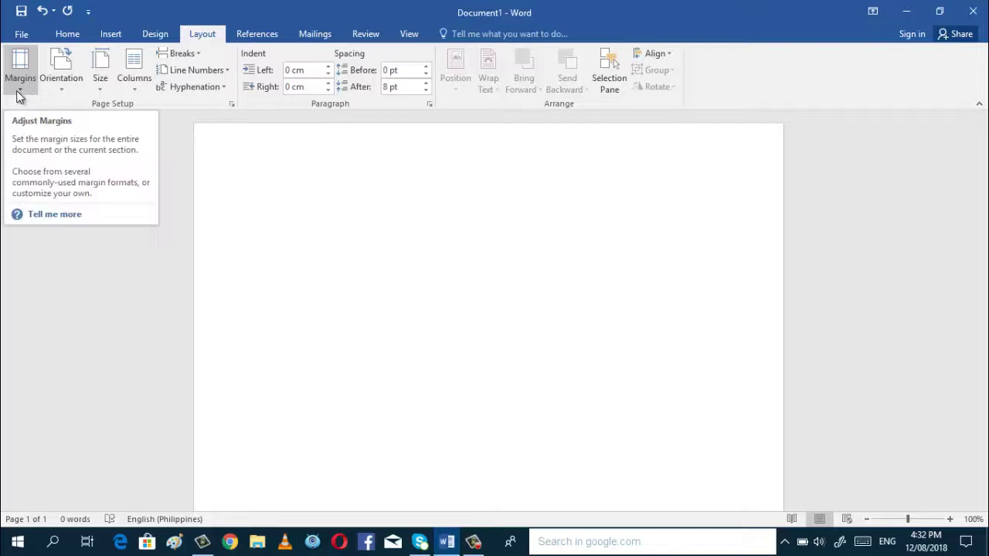
click(19, 91)
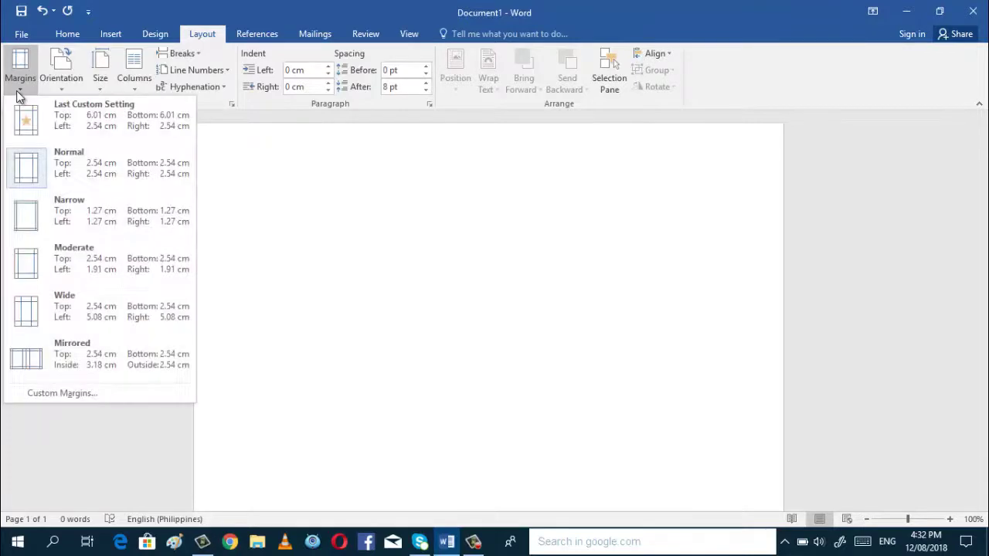
click(94, 394)
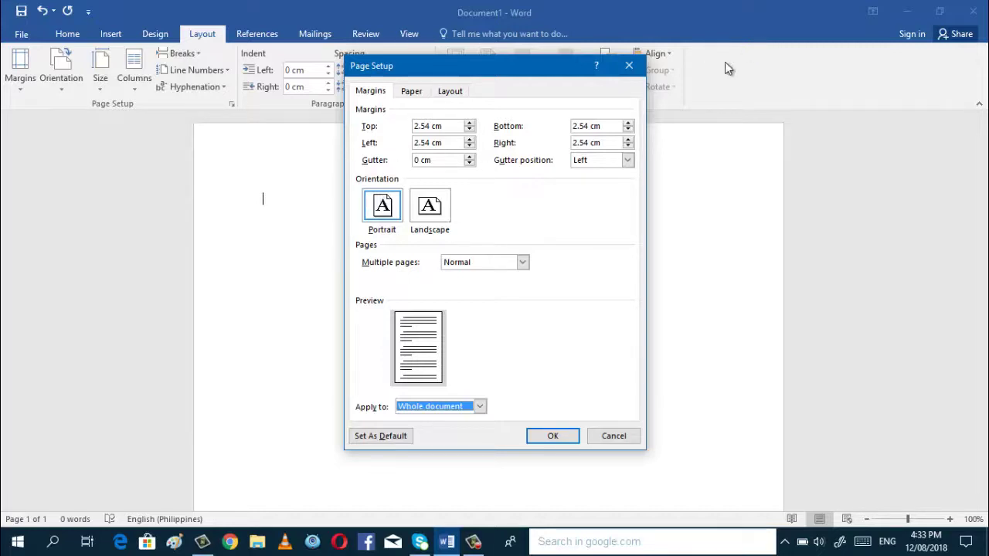
click(630, 68)
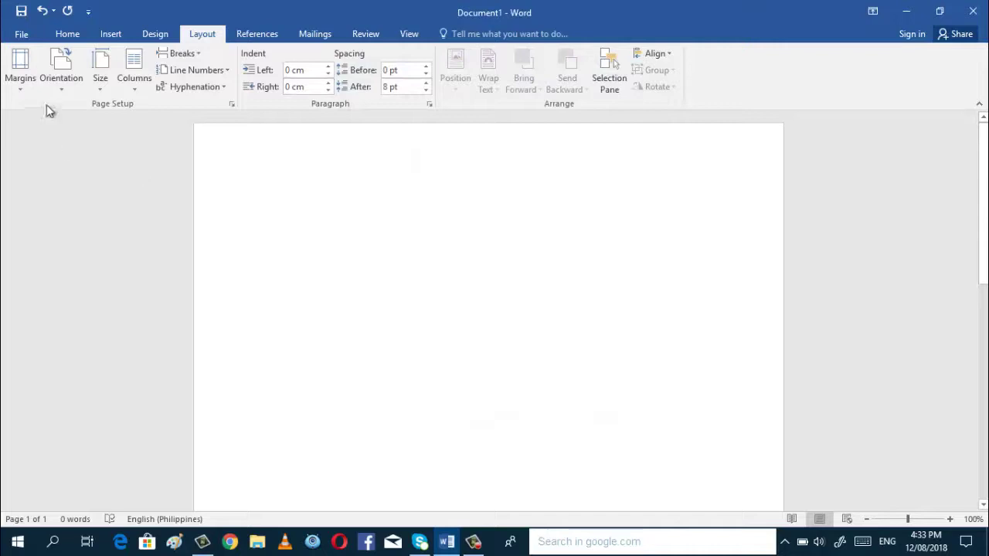
Open the custom margin settings and set the top margin to 1.7 cm
click(22, 94)
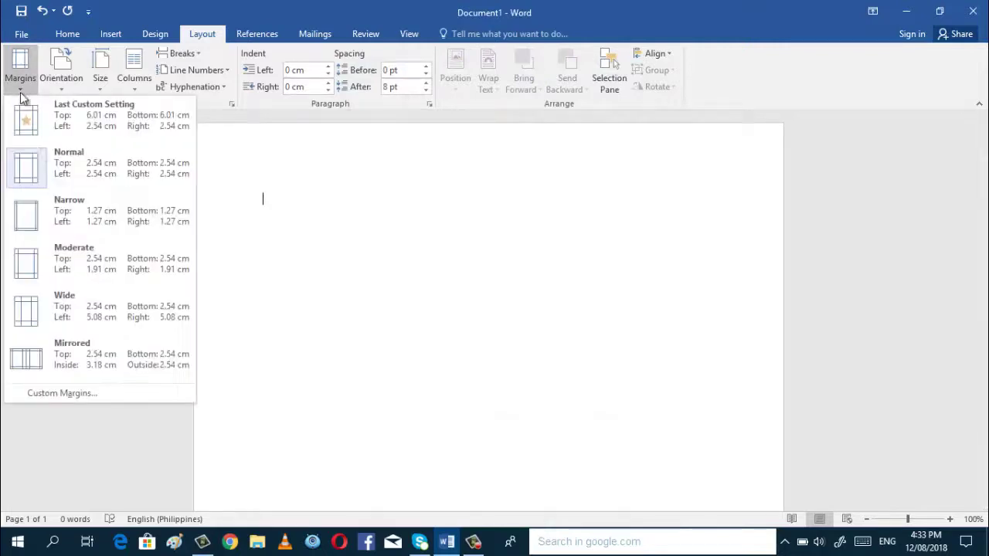
click(101, 392)
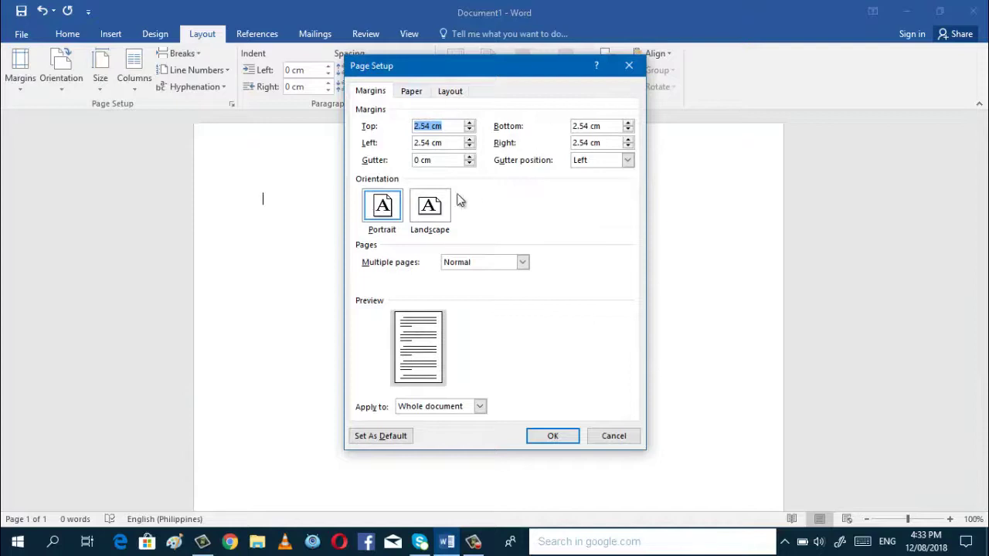
click(470, 129)
click(470, 129)
click(470, 129)
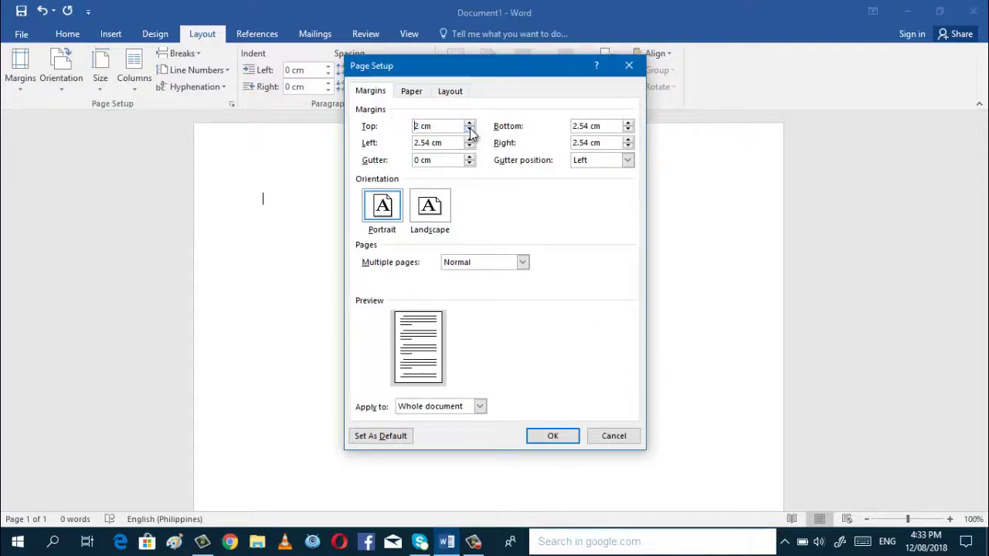
click(470, 129)
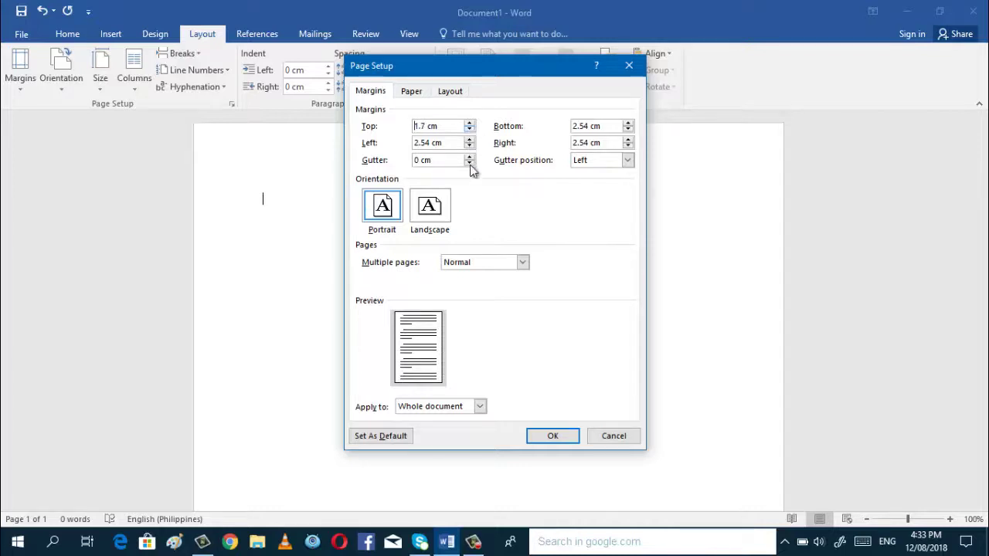
Set the bottom page margin to 1.7 cm
click(628, 129)
click(628, 129)
click(629, 129)
click(629, 129)
click(629, 129)
click(629, 129)
click(629, 130)
Set the left page margin to 1.7 cm
click(469, 146)
click(469, 146)
click(469, 146)
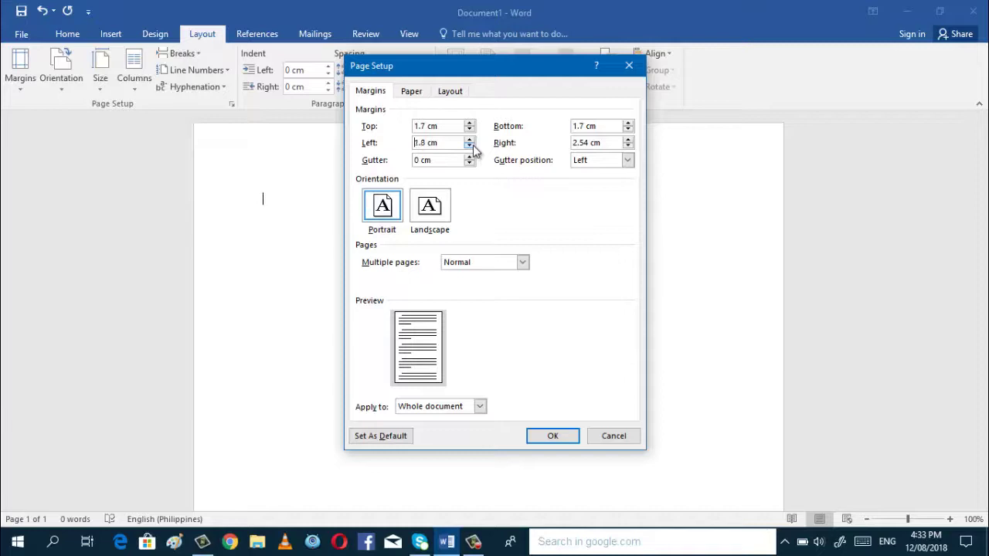
click(469, 146)
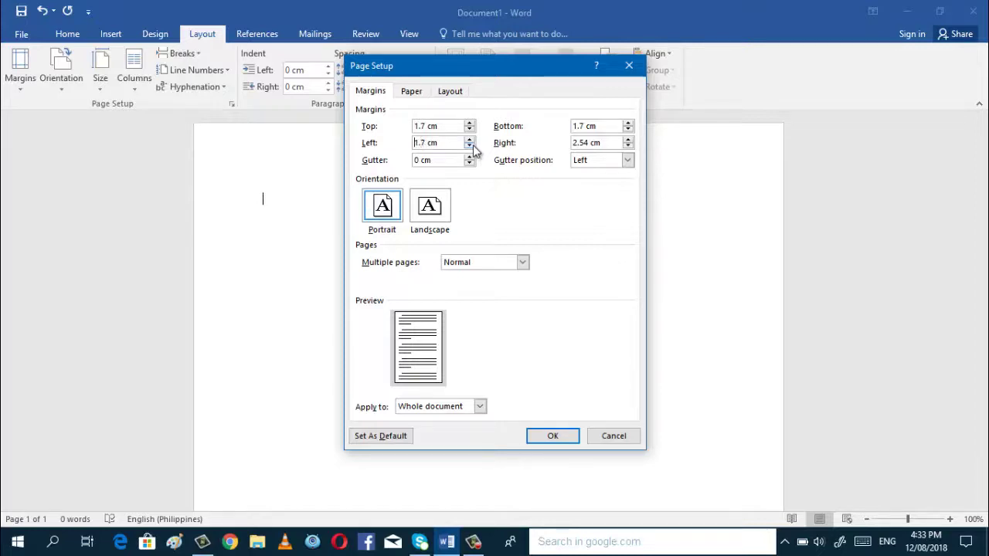
Reduce the right page margin and apply the custom margins to the whole document
click(629, 147)
click(629, 146)
click(628, 147)
click(628, 147)
click(628, 147)
click(550, 437)
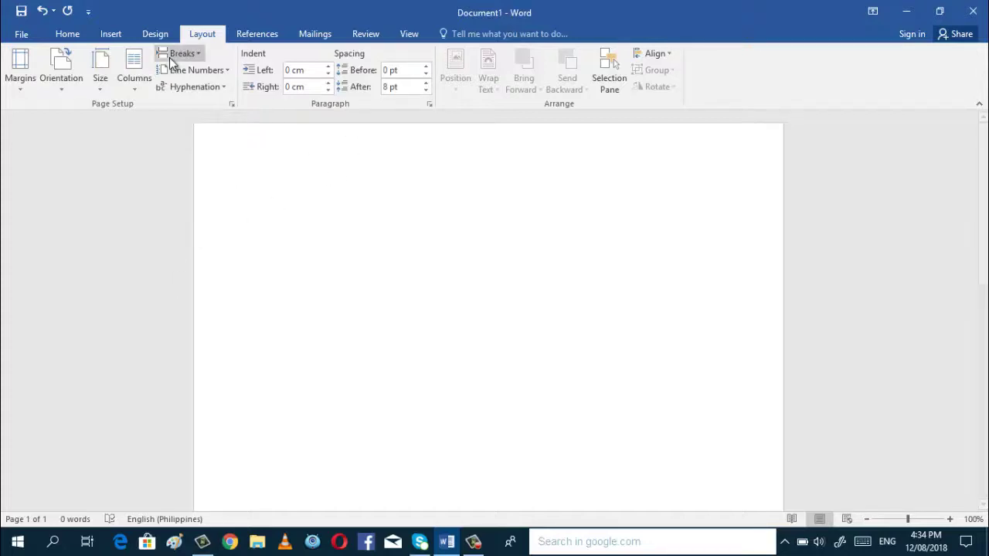
Set the font for the blank document's text to Candara
click(67, 34)
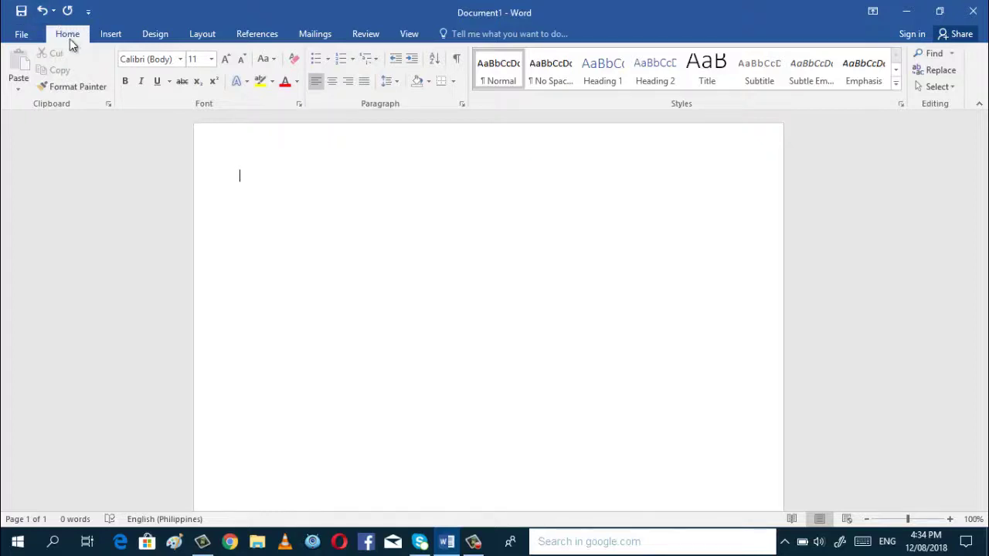
click(181, 60)
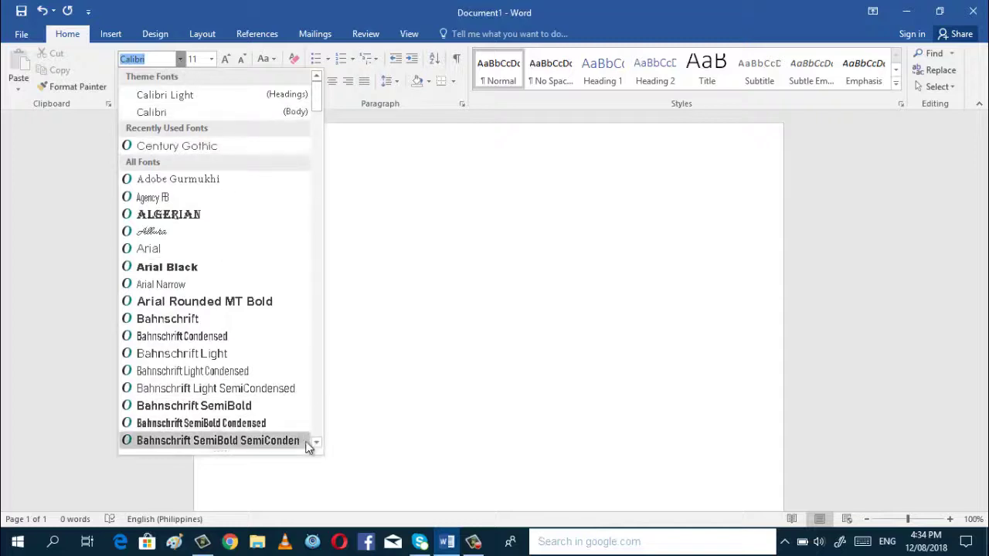
drag(317, 446, 318, 446)
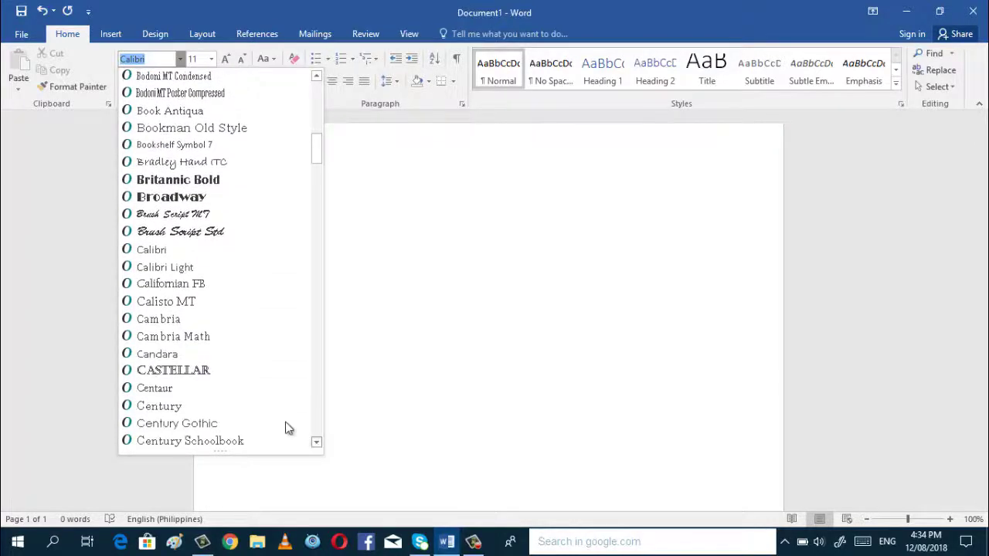
click(157, 355)
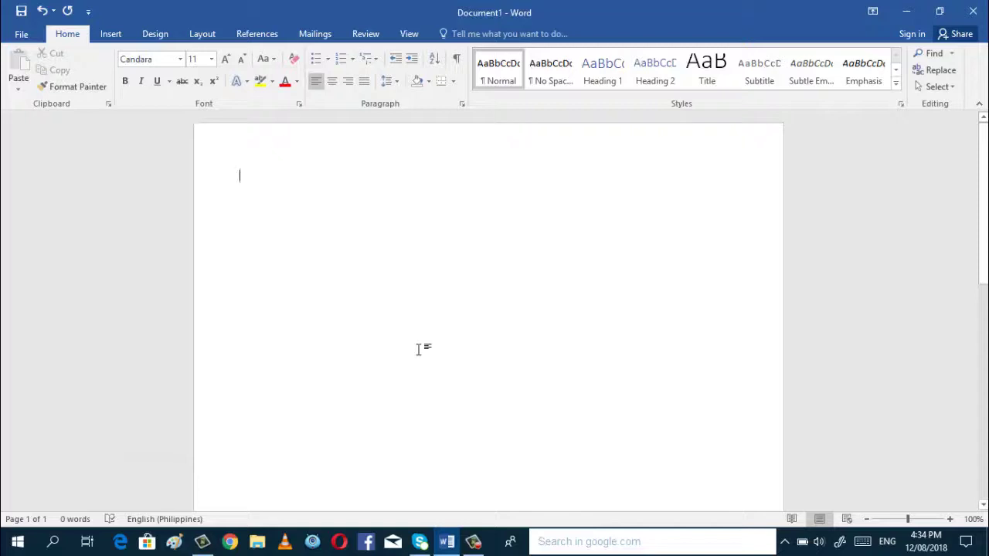
Try out the Candara font with a short run of random letters on the first line and delete them
text(DDDDnn)
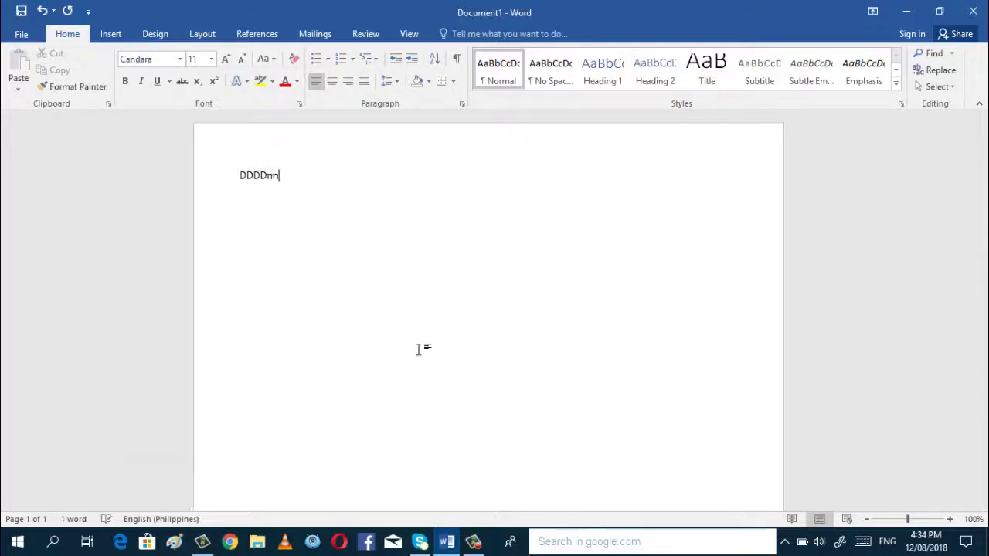
text(nnnnaaaaaa)
key(BackSpace)
key(BackSpace)
key(BackSpace)
key(BackSpace)
key(BackSpace)
key(BackSpace)
key(BackSpace)
key(BackSpace)
key(BackSpace)
key(BackSpace)
key(BackSpace)
key(BackSpace)
key(BackSpace)
key(BackSpace)
key(BackSpace)
key(BackSpace)
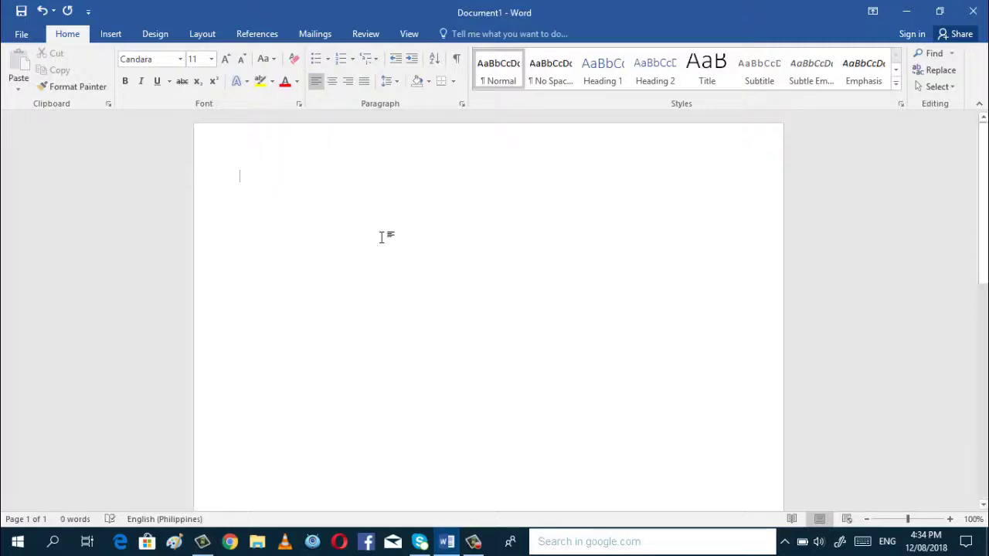
Set the font size to 12 and enter a line of sample text beginning with "Week" to try it out
click(210, 60)
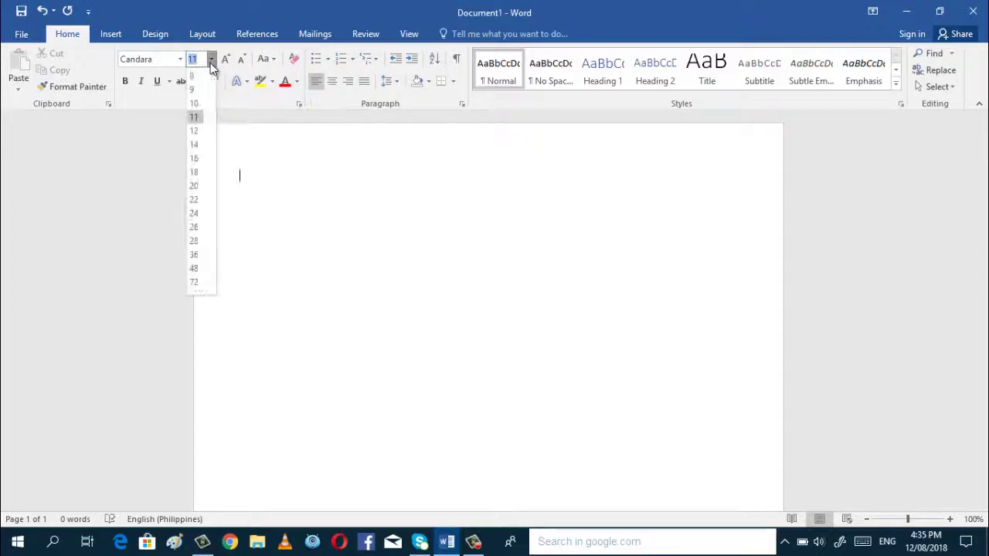
click(197, 131)
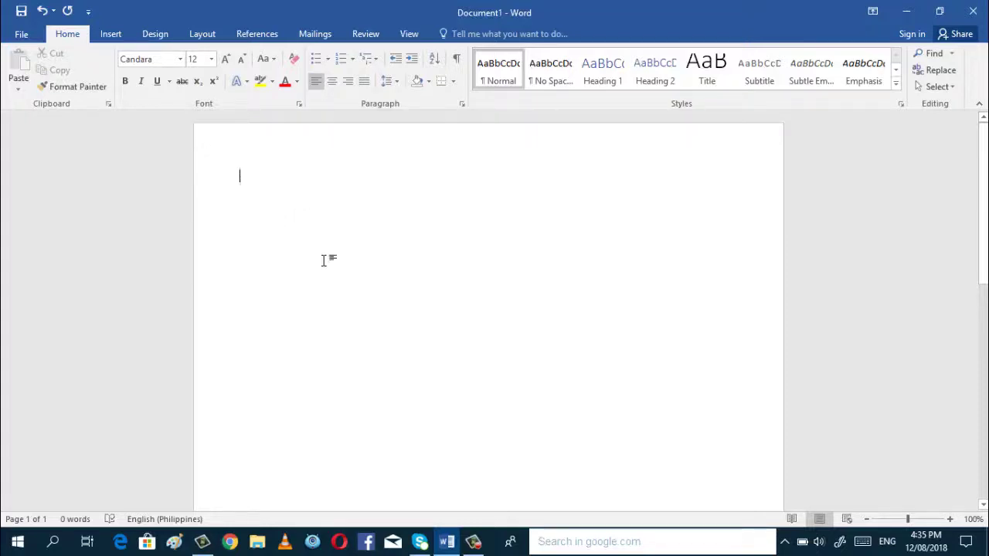
text(wee)
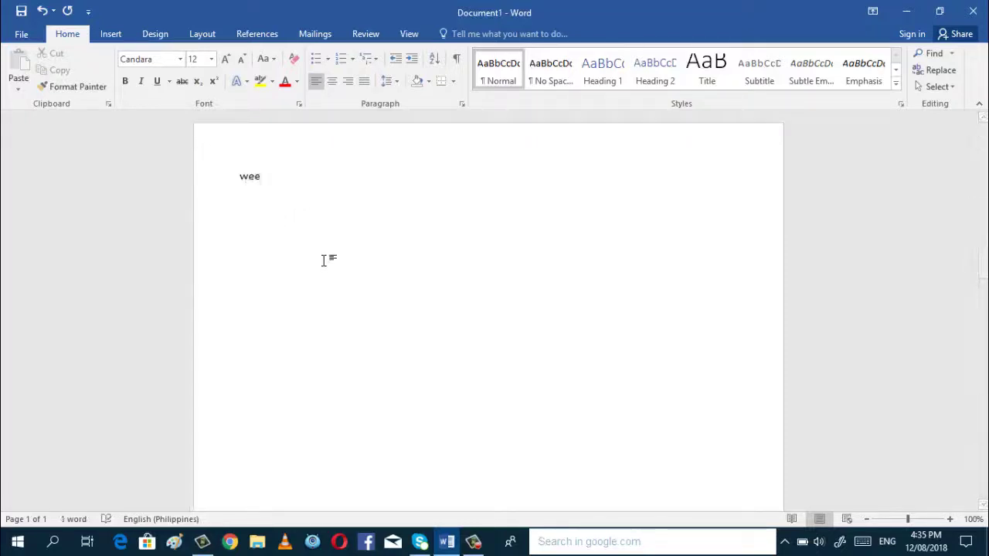
text(k  jklllloonnmmn)
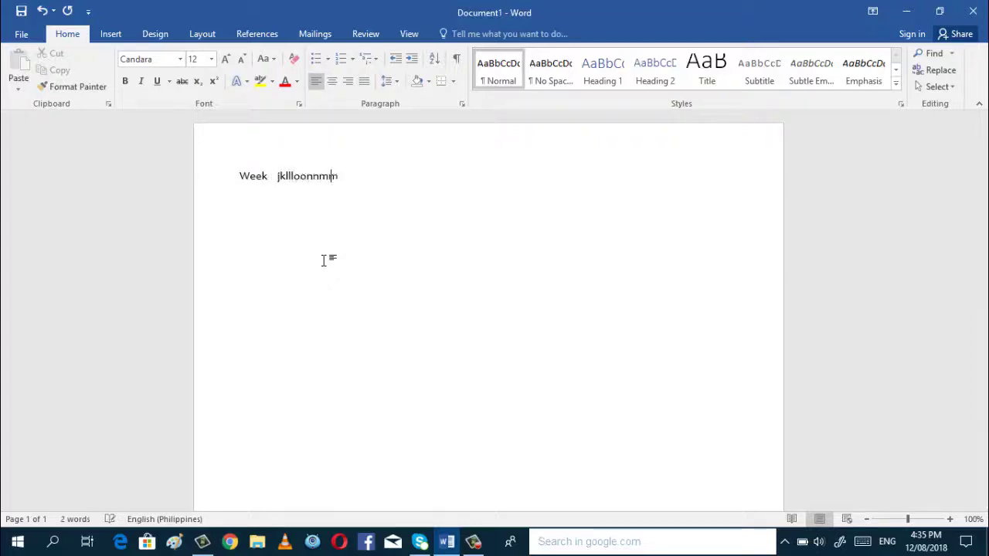